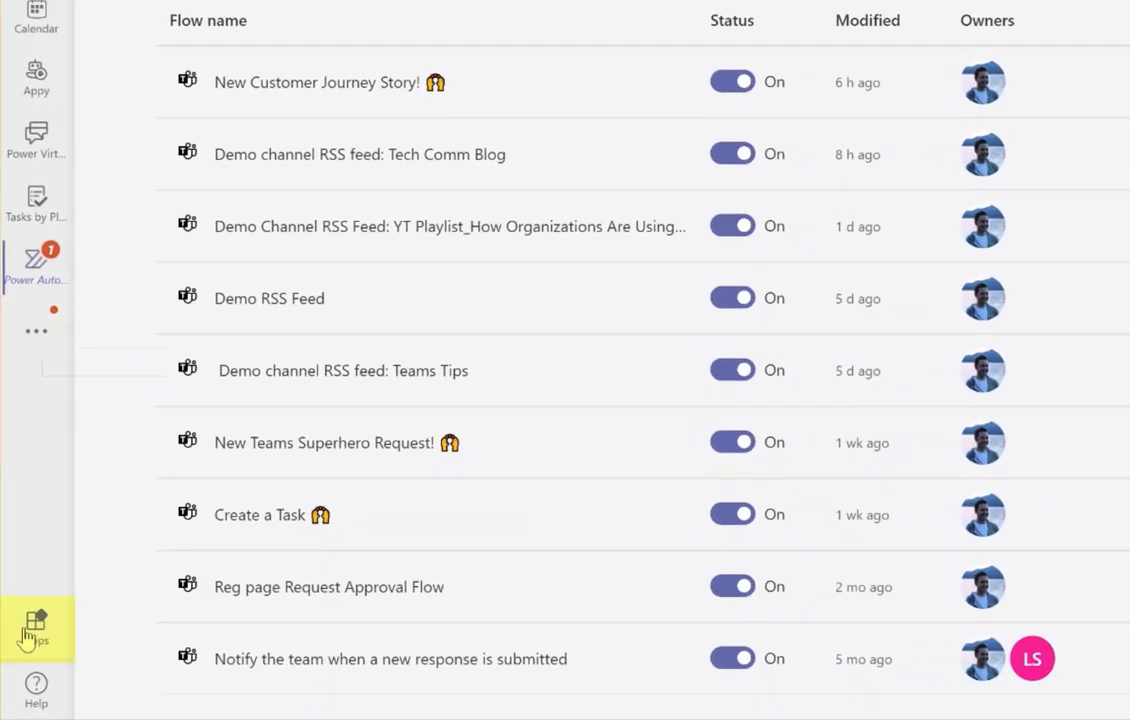
Find and open the Power Automate app in Teams.
left_click(36, 331)
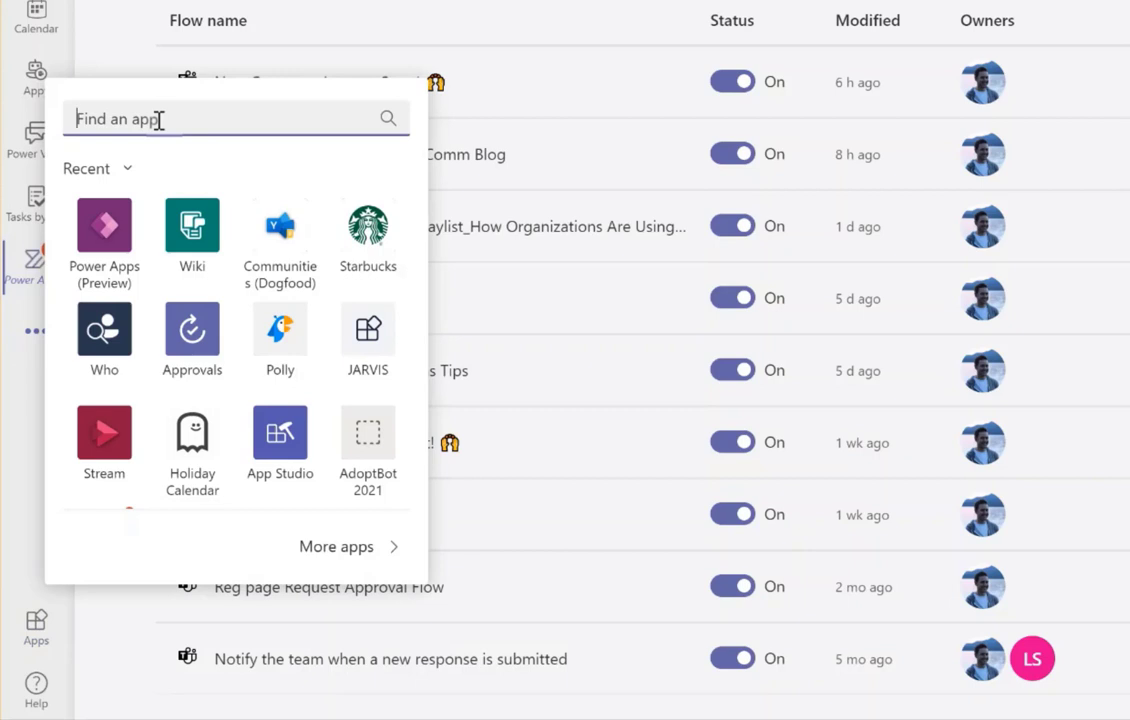
type("power automate")
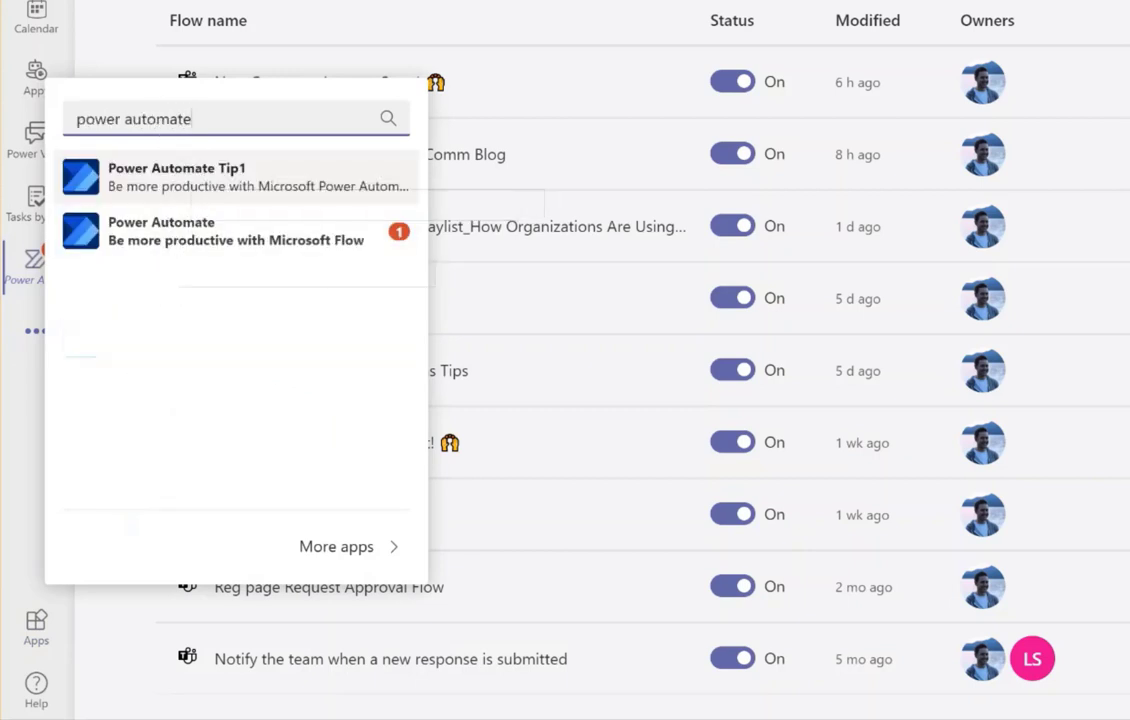
key("Escape")
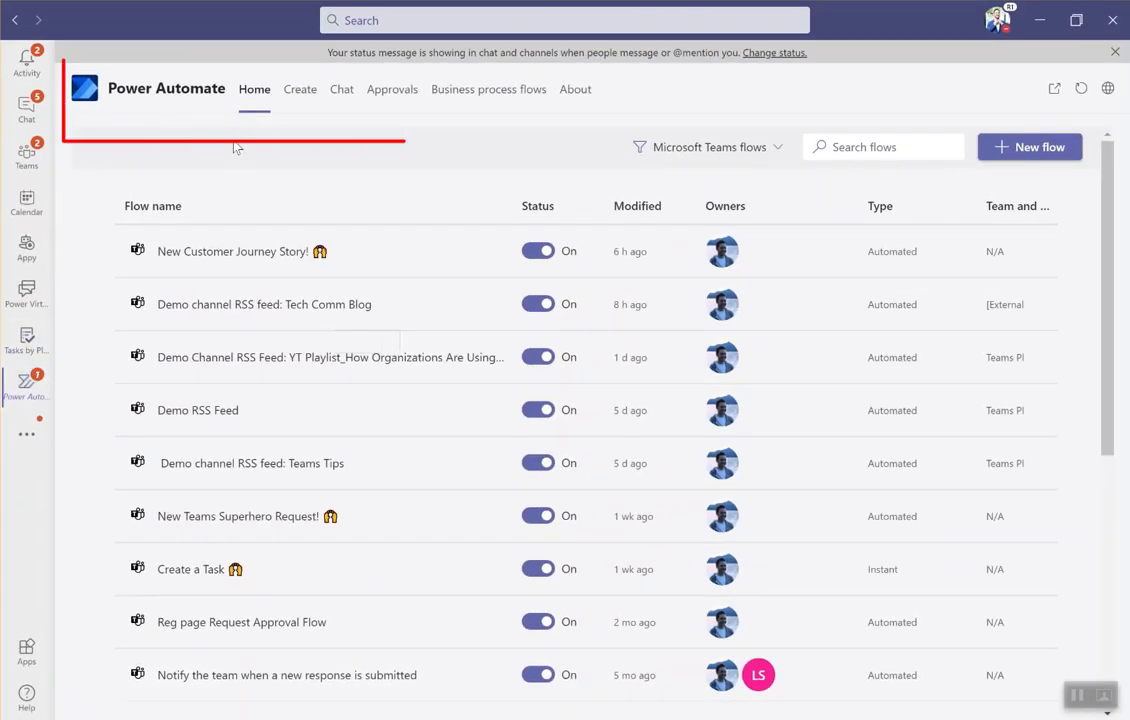
Search the Create page's flow templates for 'notify a team'.
left_click(300, 90)
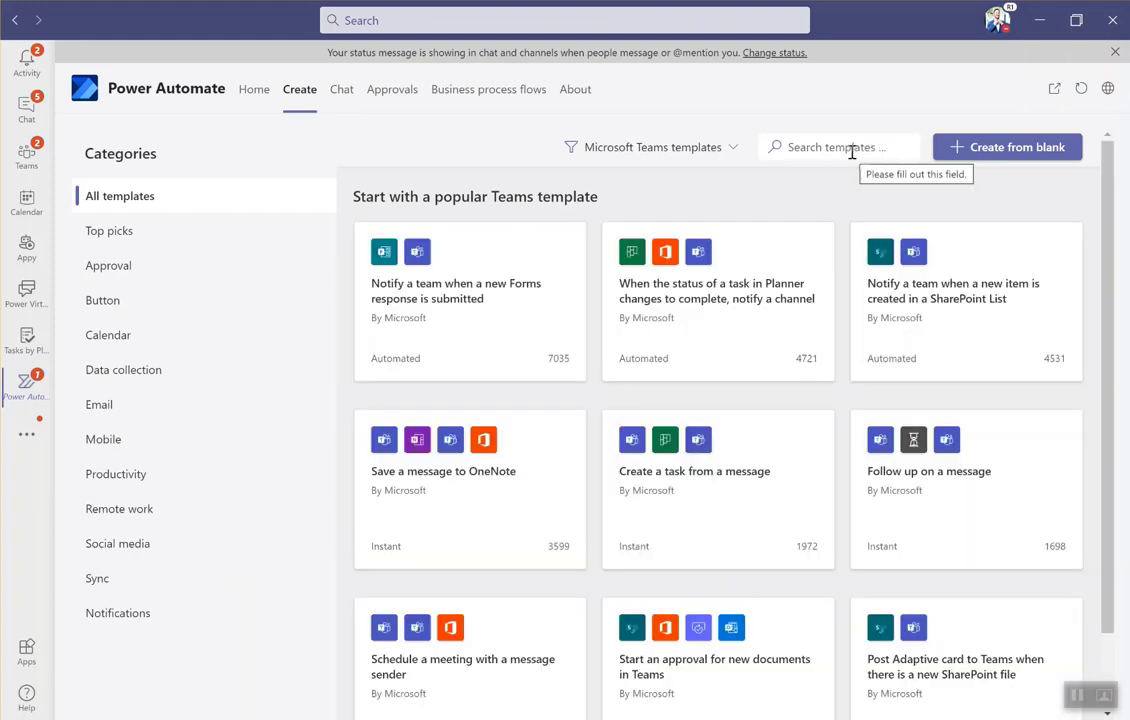
left_click(849, 148)
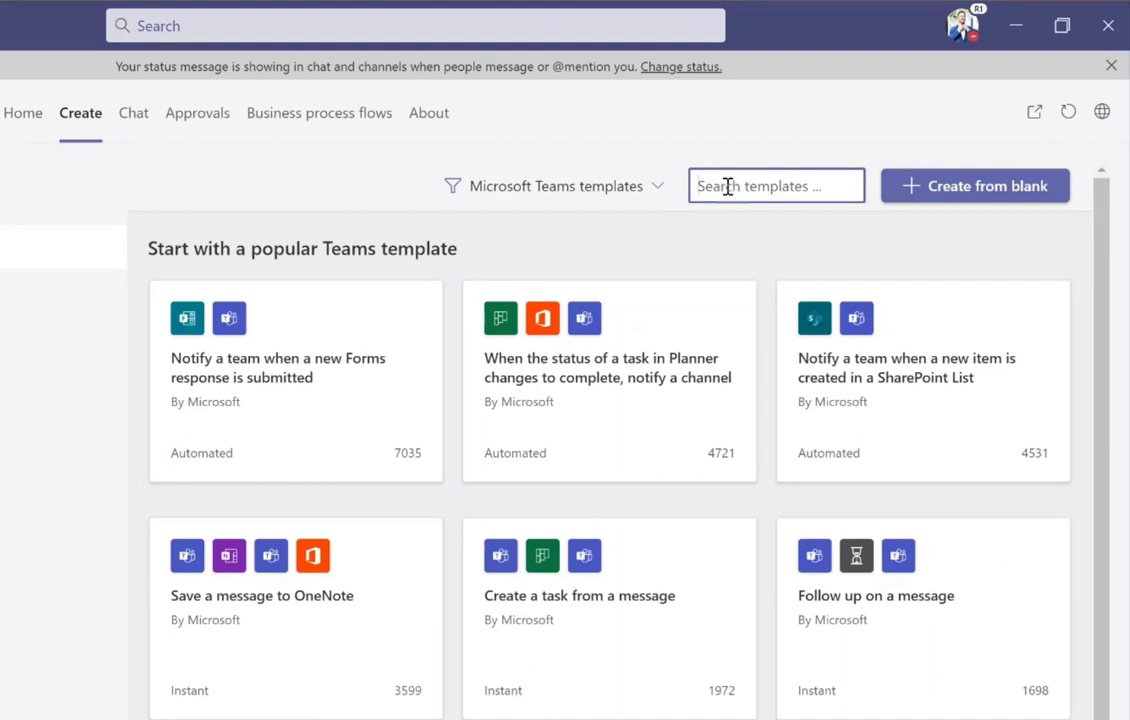
left_click(829, 147)
type("notify a team")
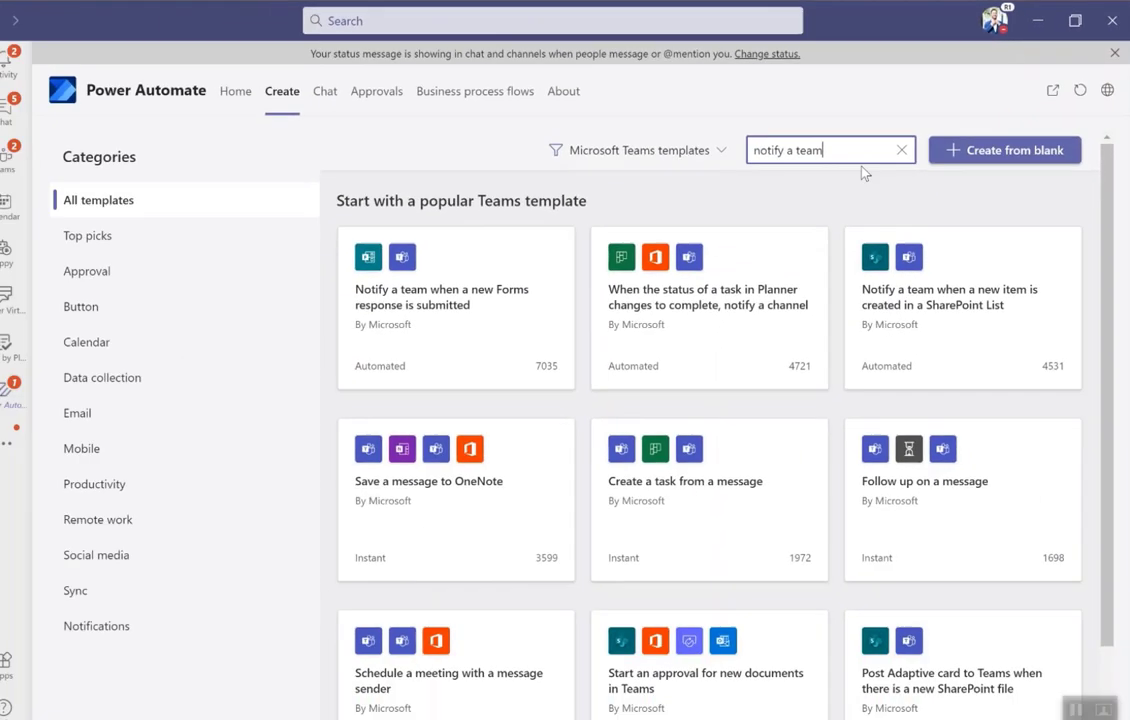
key("Return")
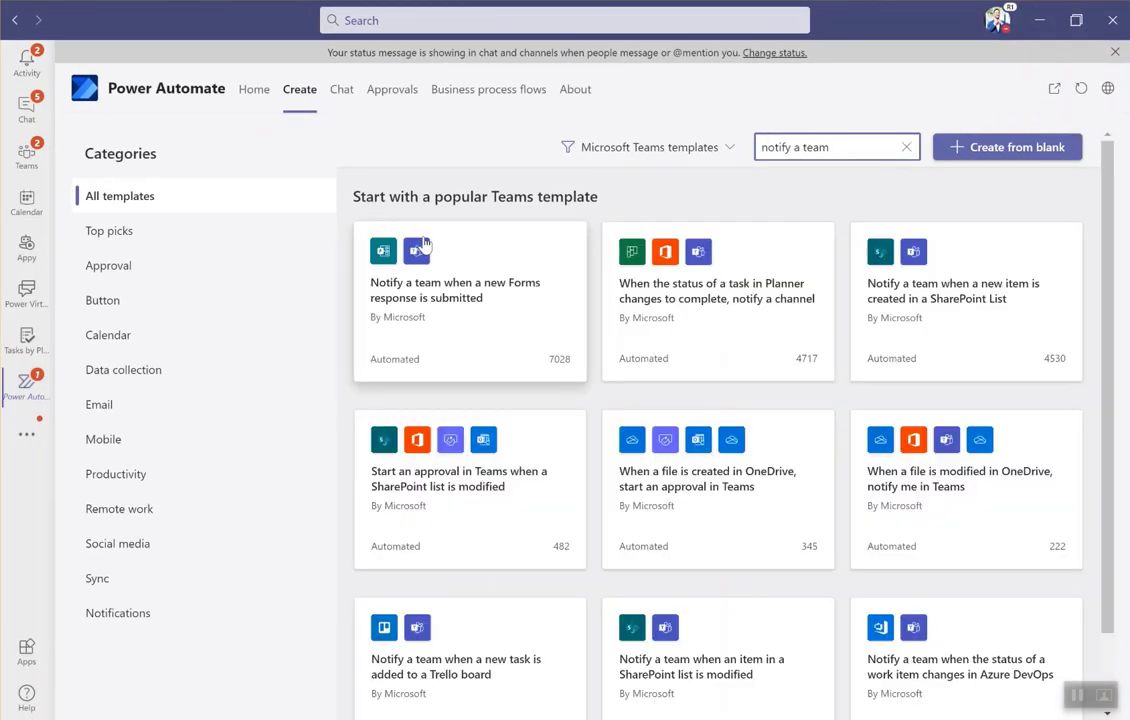
Start the Forms-response template, select its flow name, and edit it in advanced mode.
left_click(440, 285)
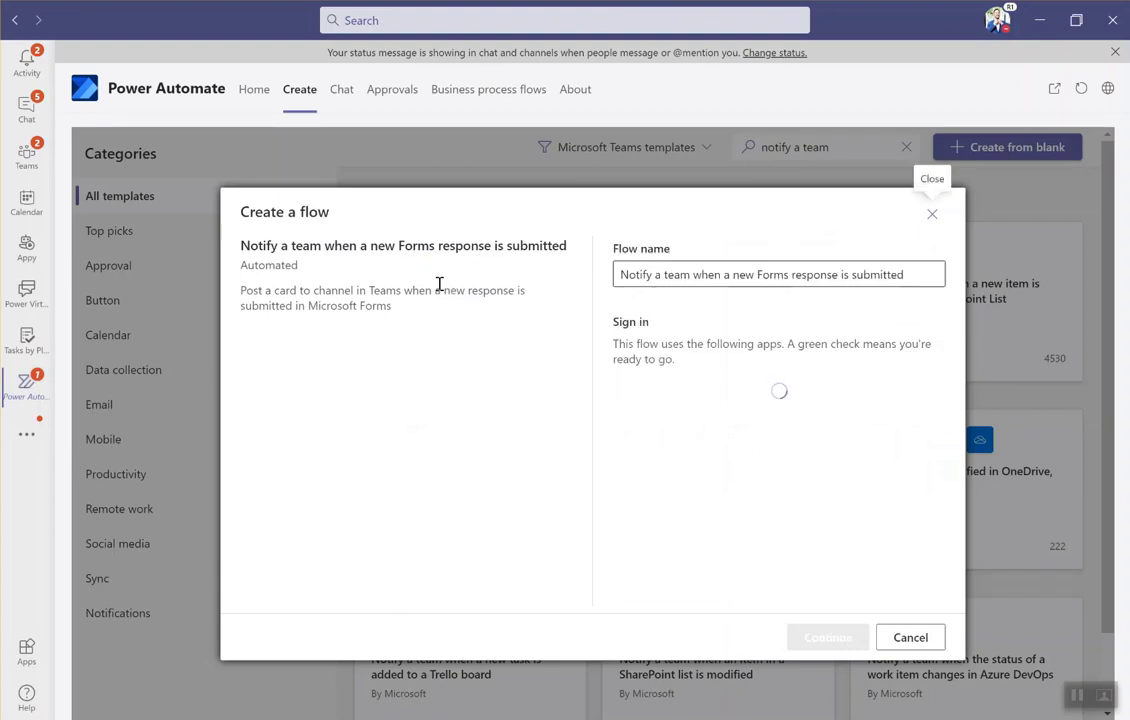
triple_click(663, 275)
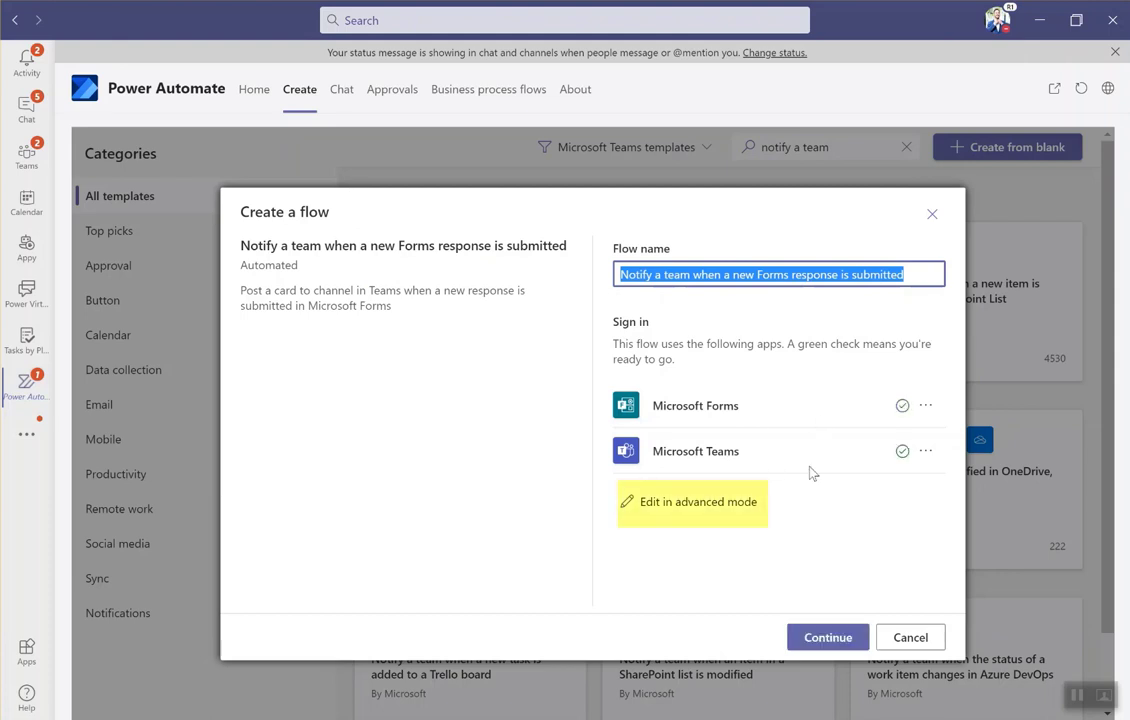
left_click(697, 510)
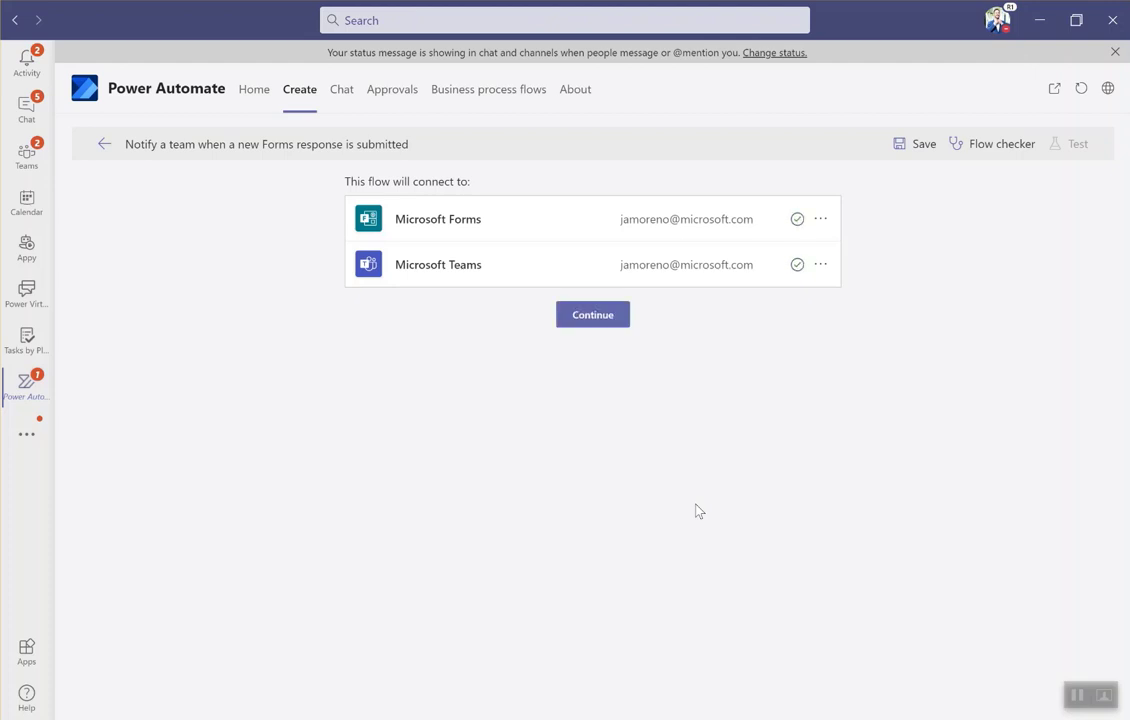
Continue to the flow editor and browse the Form Id list, leaving no form chosen.
left_click(590, 320)
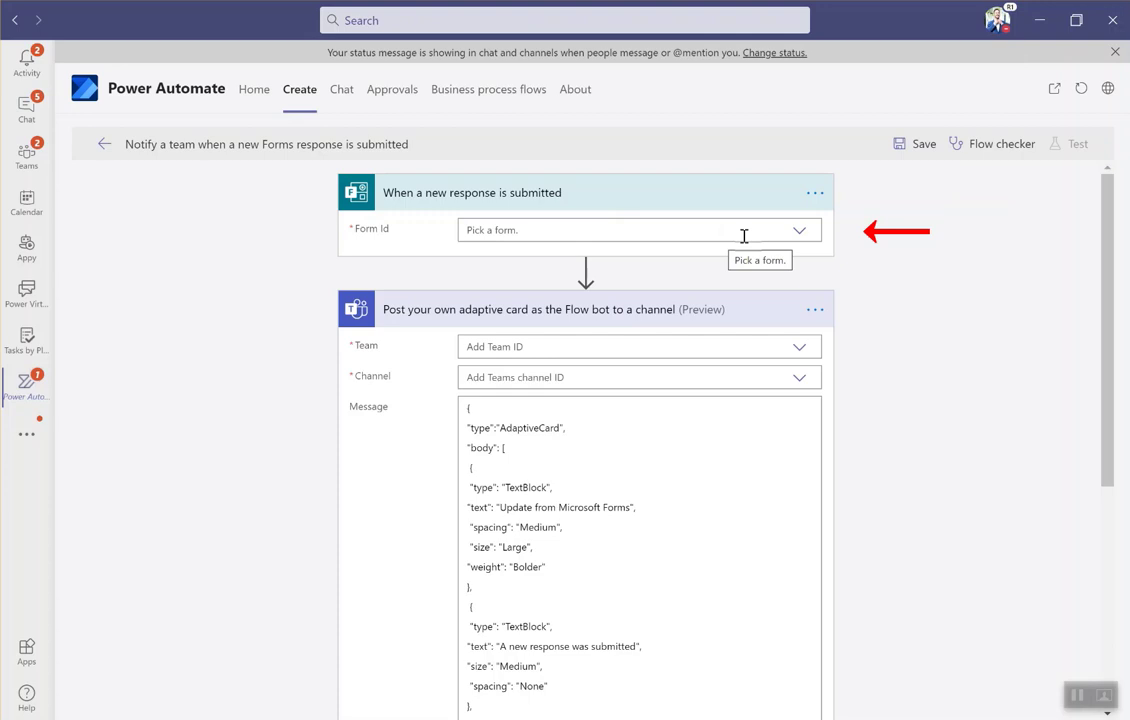
left_click(797, 232)
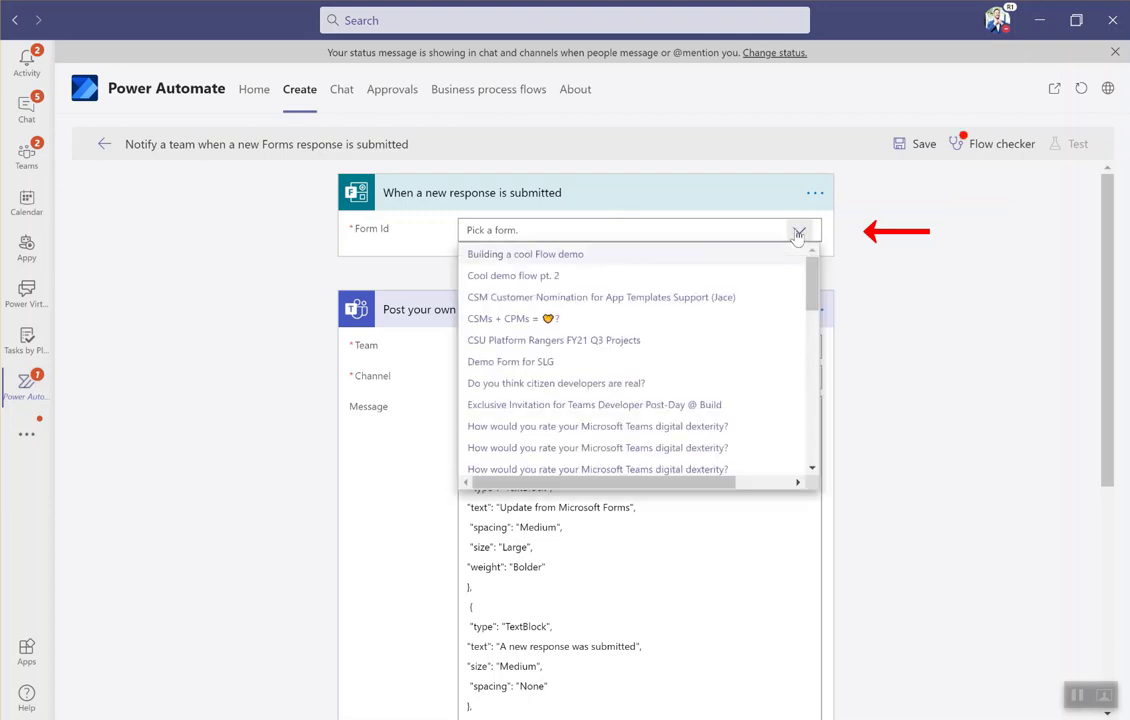
scroll(610, 330, "down", 8)
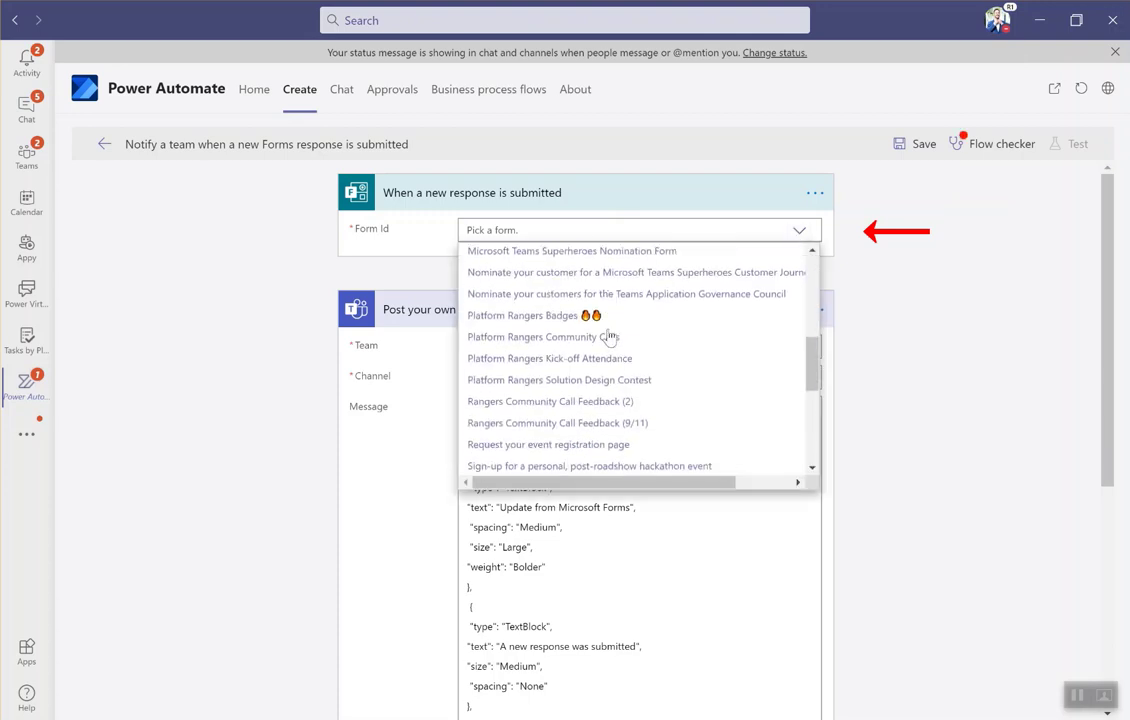
scroll(610, 338, "down", 3)
scroll(608, 335, "up", 10)
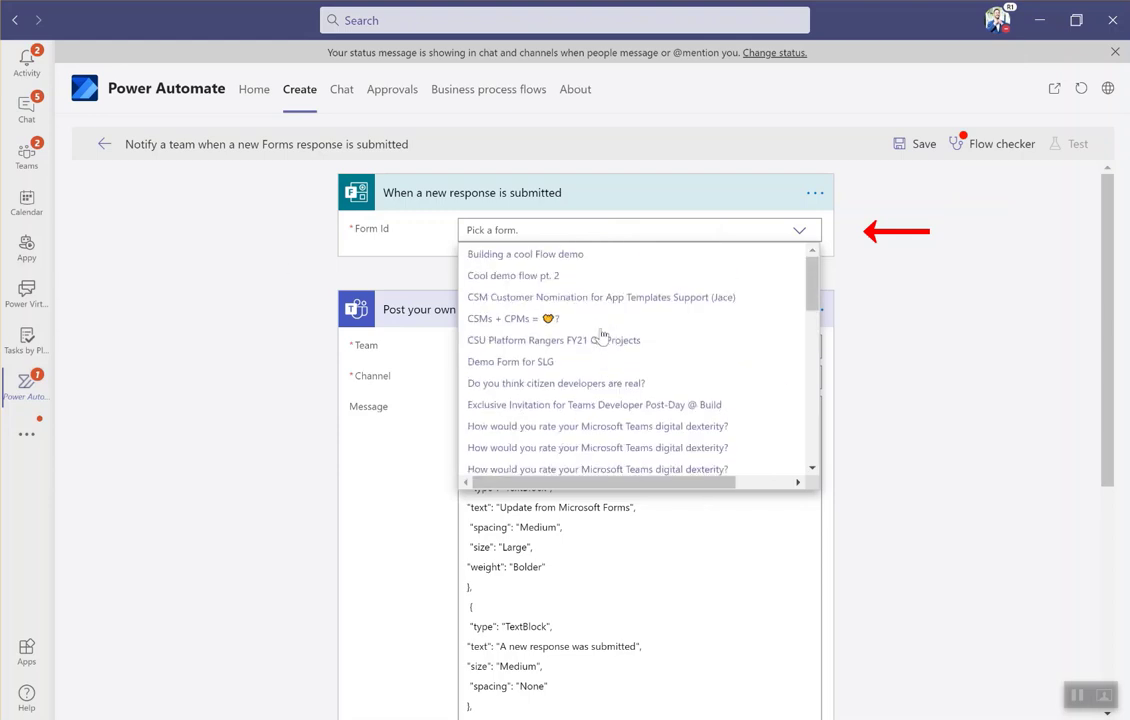
left_click(270, 277)
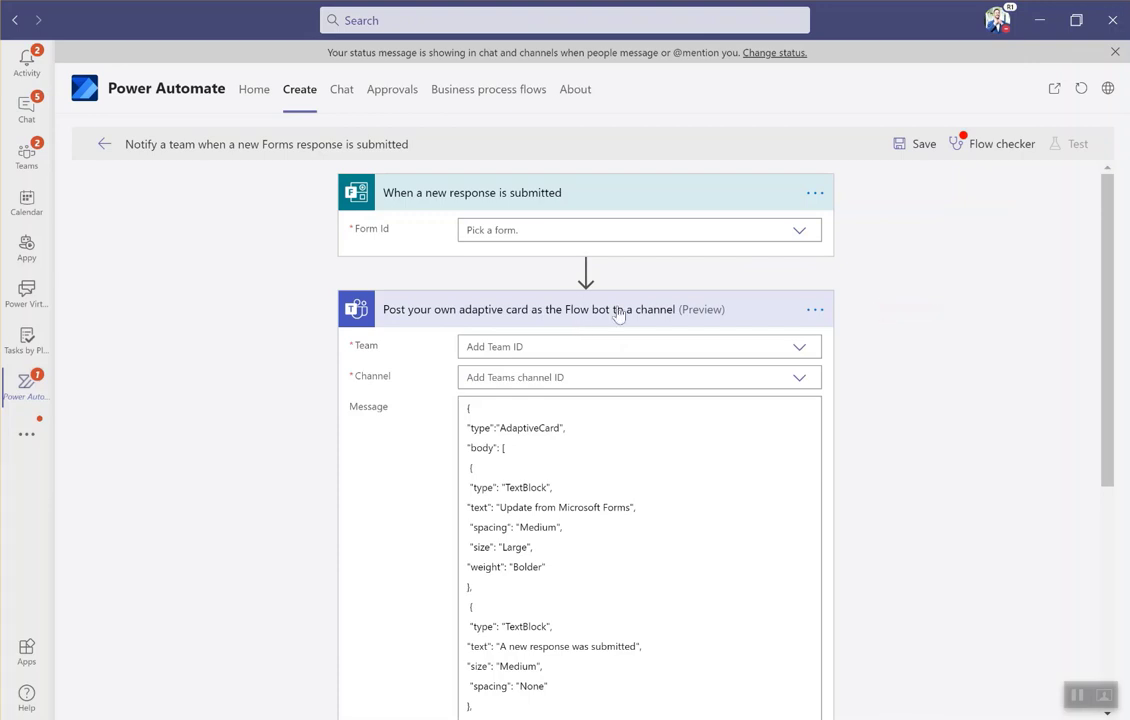
Add a 'Post message in a chat or channel' action and delete the adaptive-card step.
left_click(585, 270)
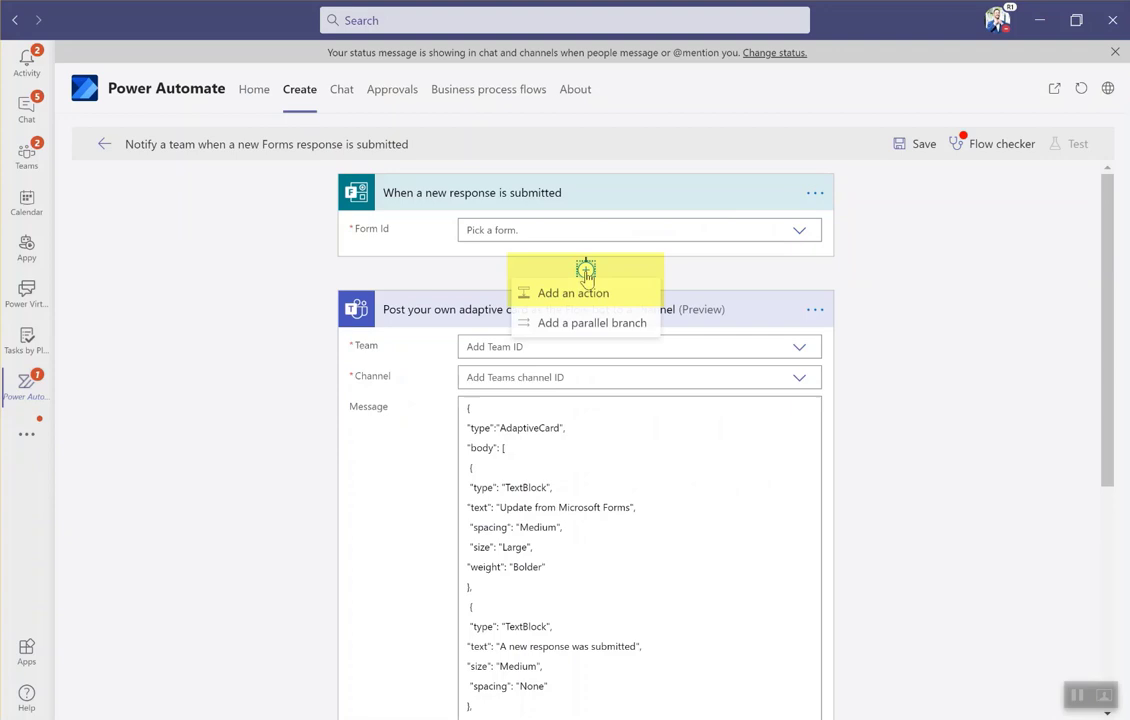
left_click(577, 296)
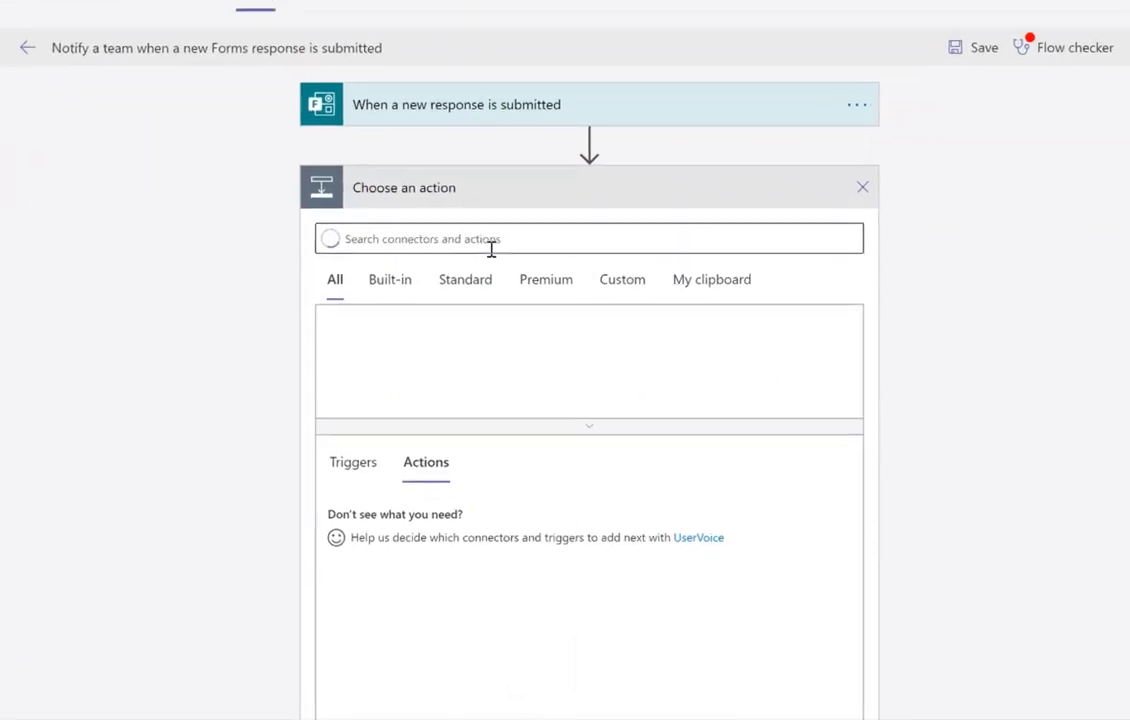
type("post a ")
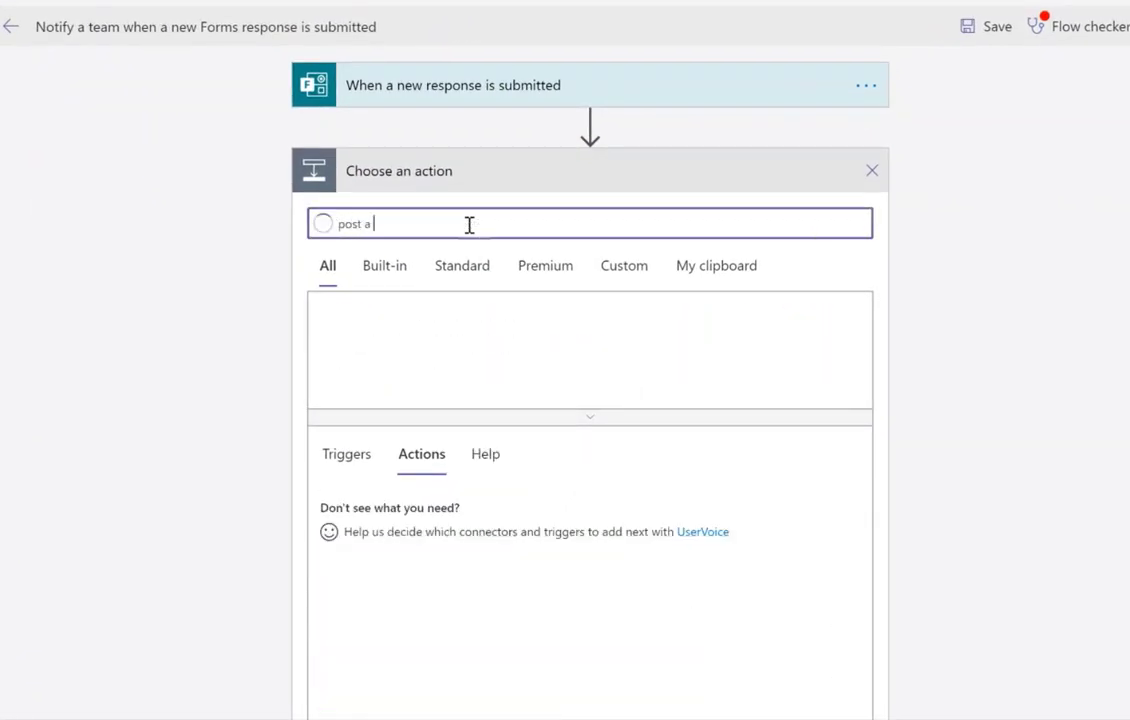
type("message")
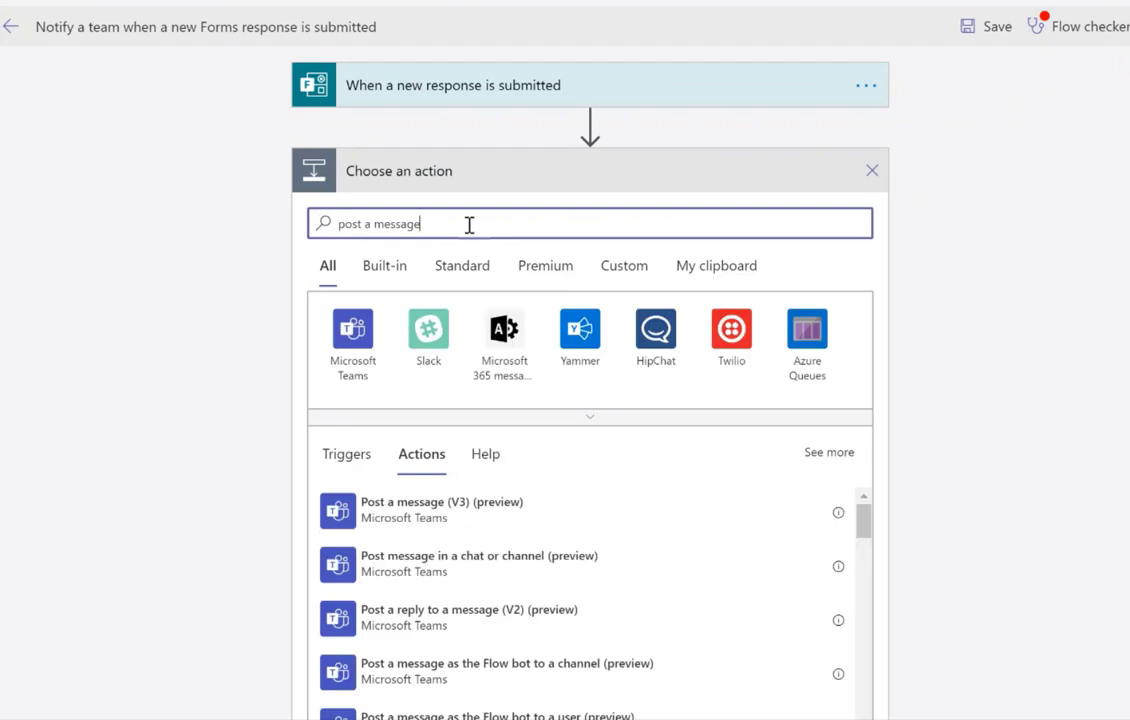
left_click(425, 568)
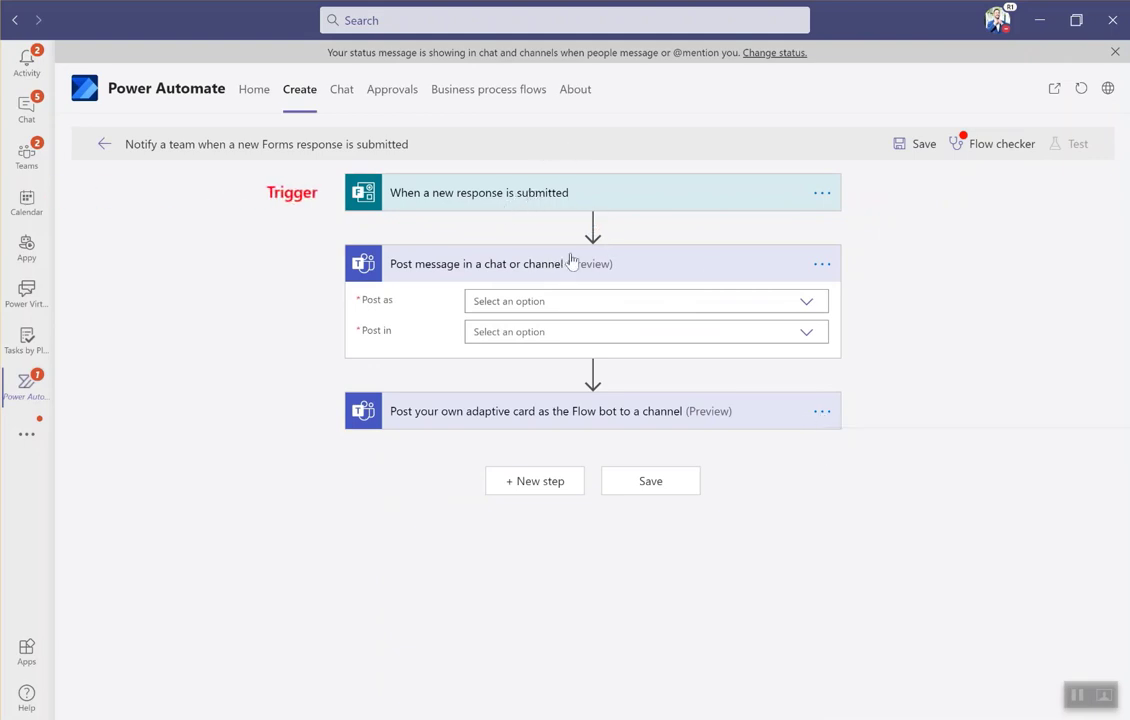
left_click(822, 412)
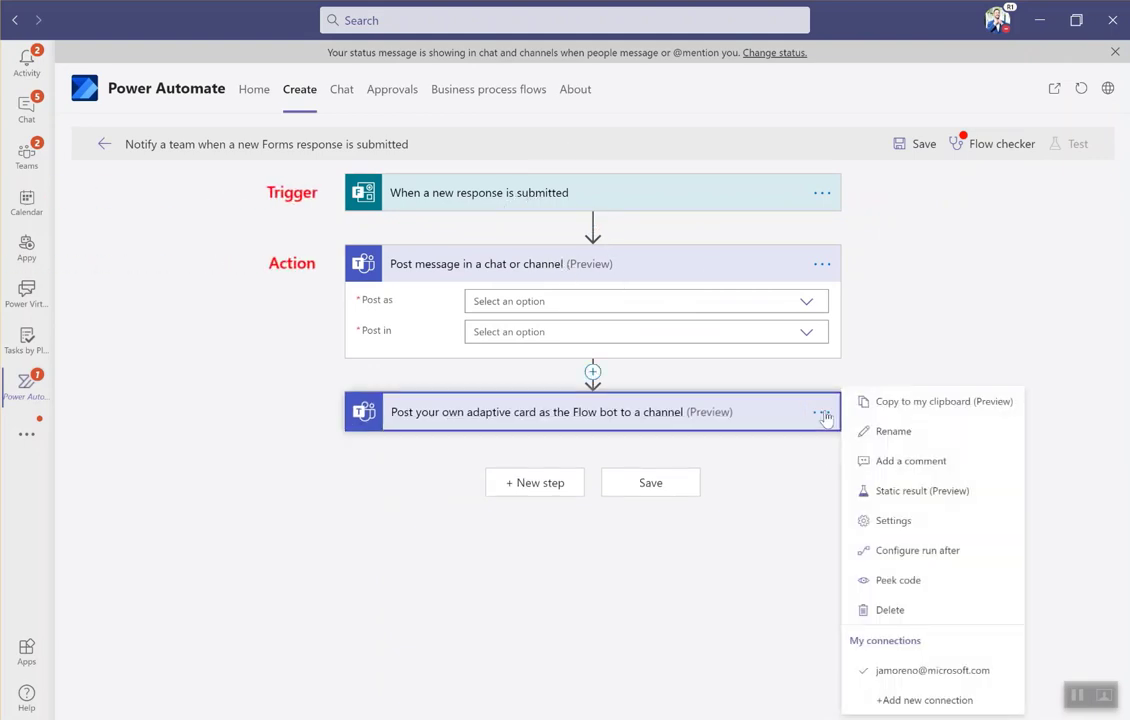
left_click(886, 610)
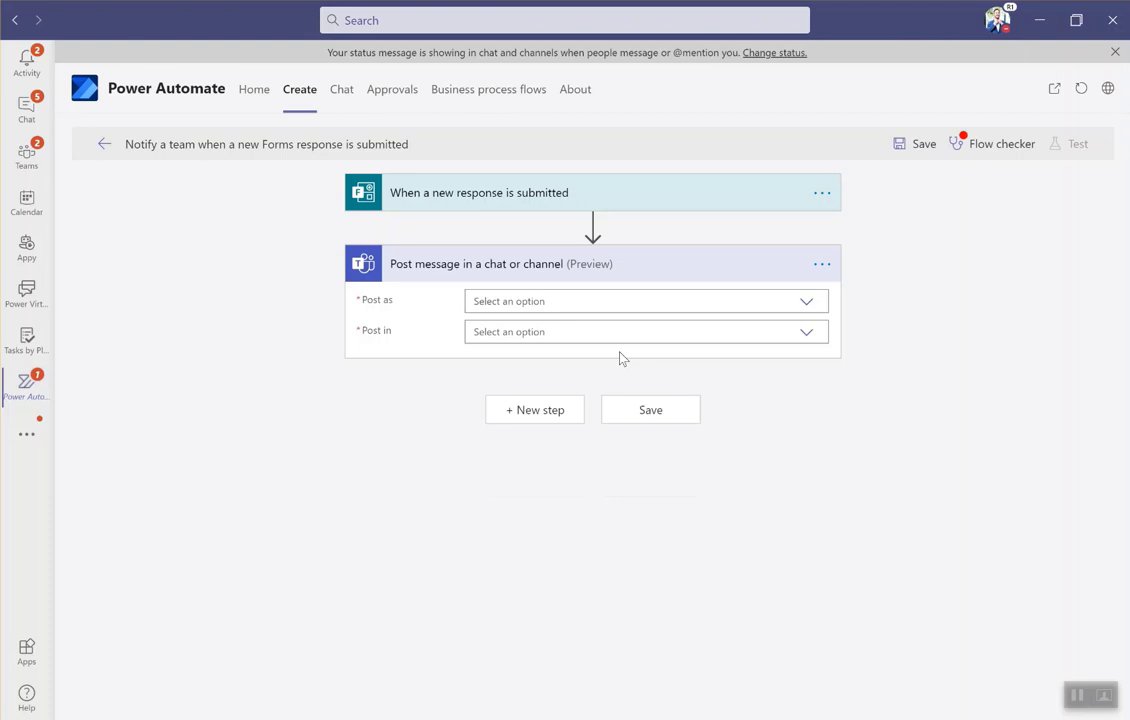
Set the message to post as Flow bot in a Chat with Flow bot.
left_click(806, 302)
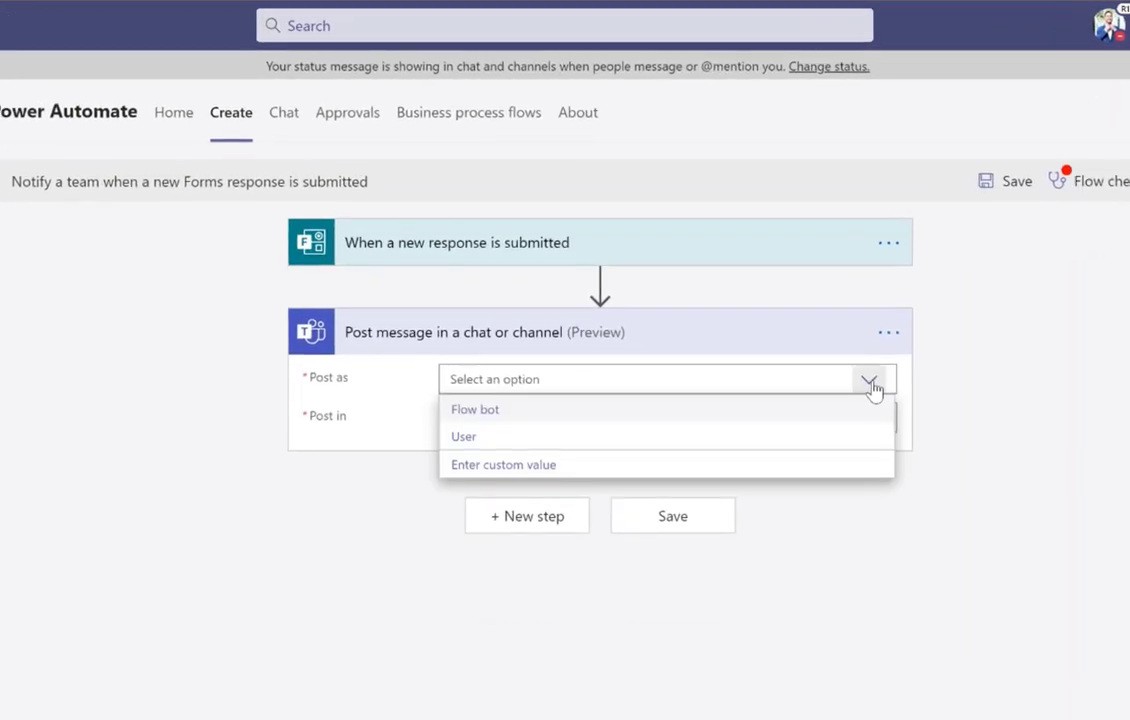
left_click(478, 412)
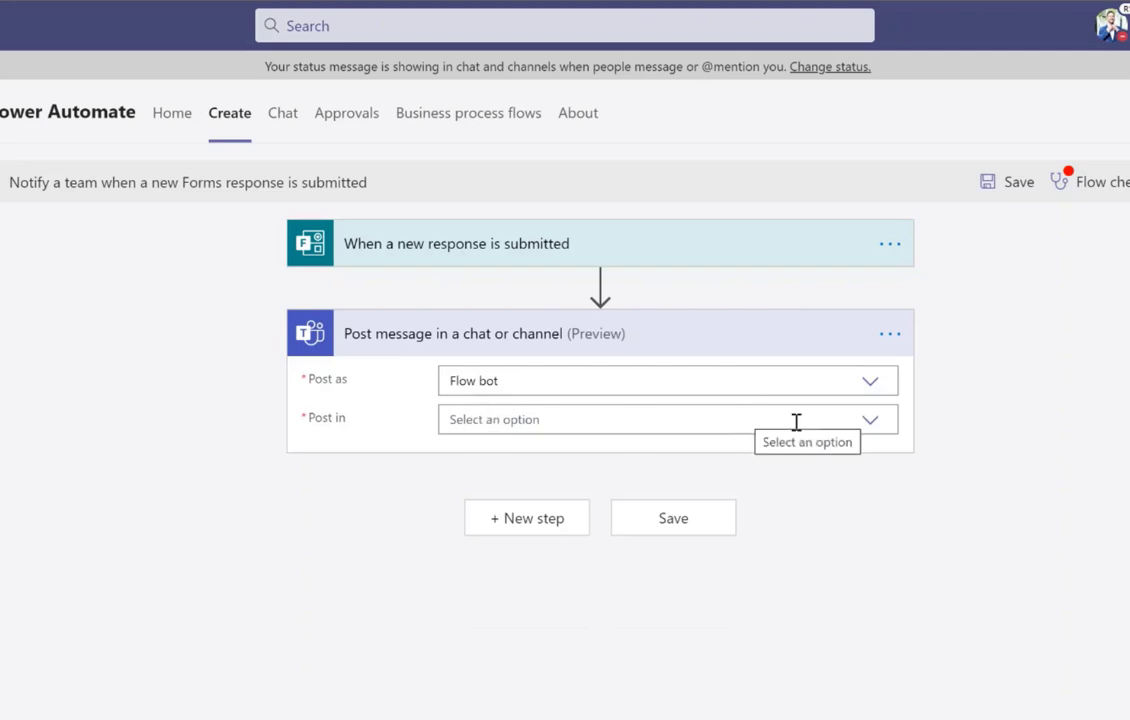
left_click(869, 422)
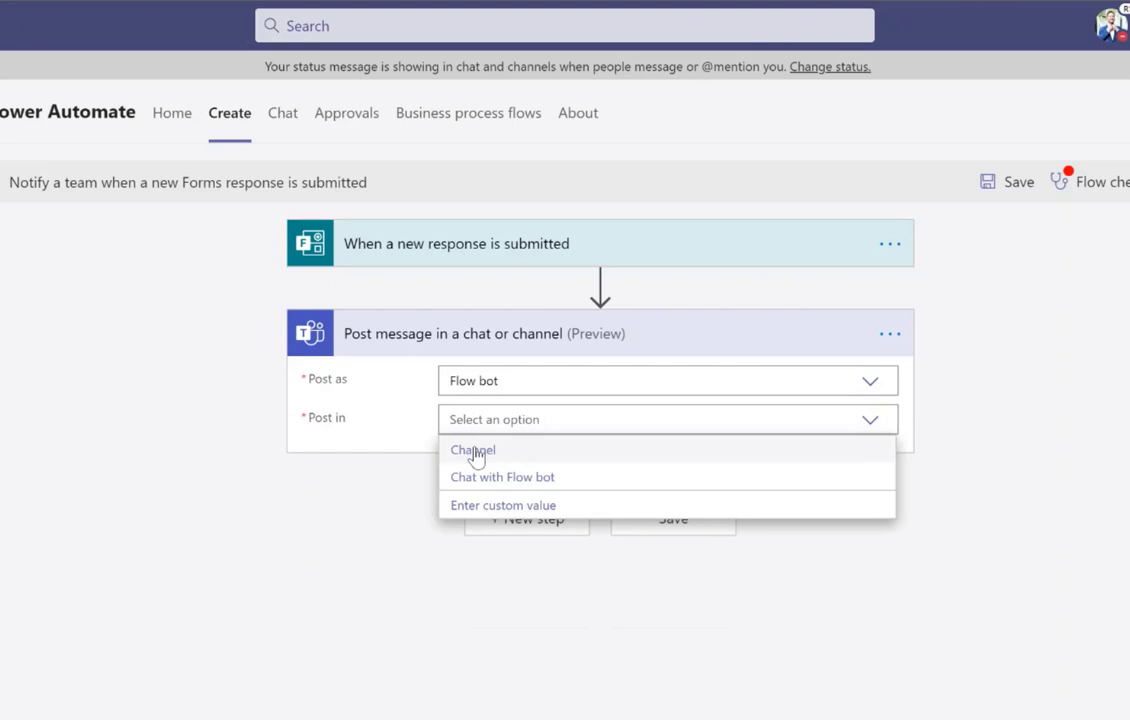
left_click(519, 486)
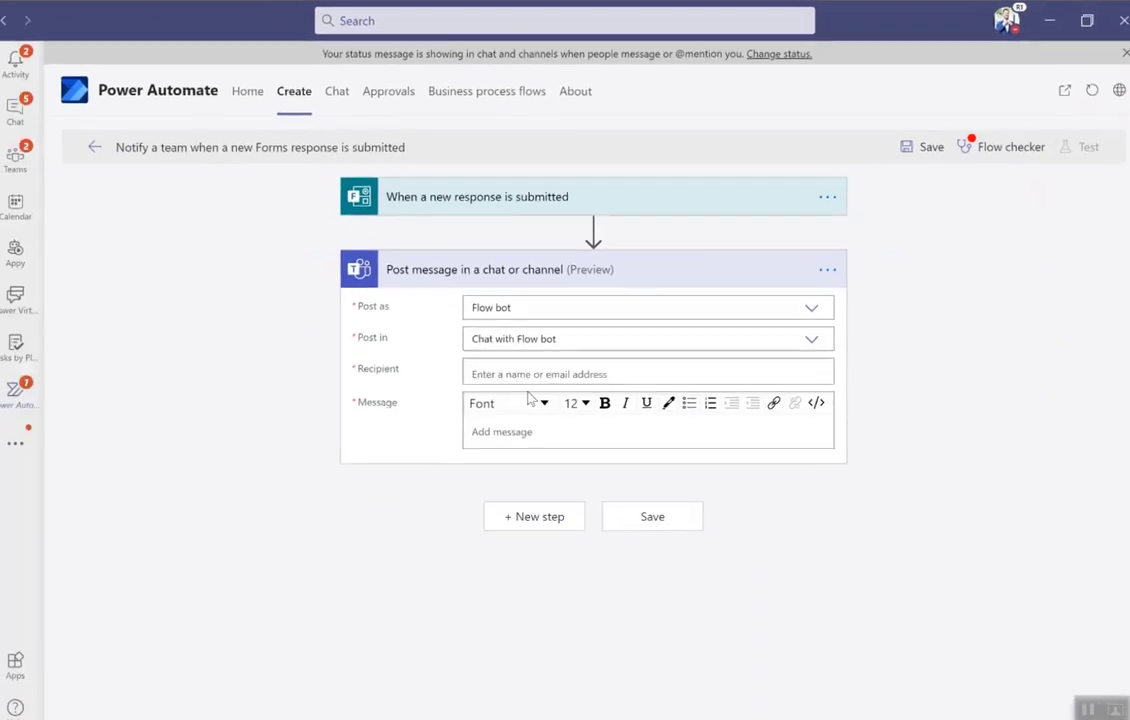
Add the recipient by their alias and move into the Message field.
left_click(600, 366)
type("jamoreno")
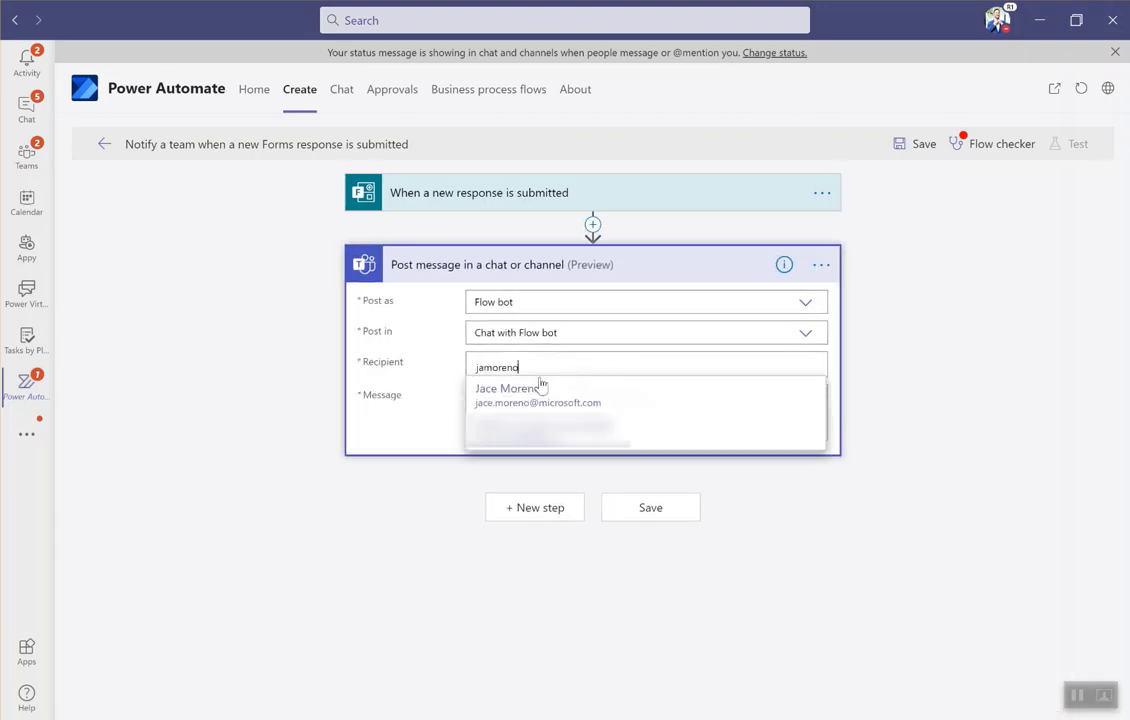
left_click(527, 393)
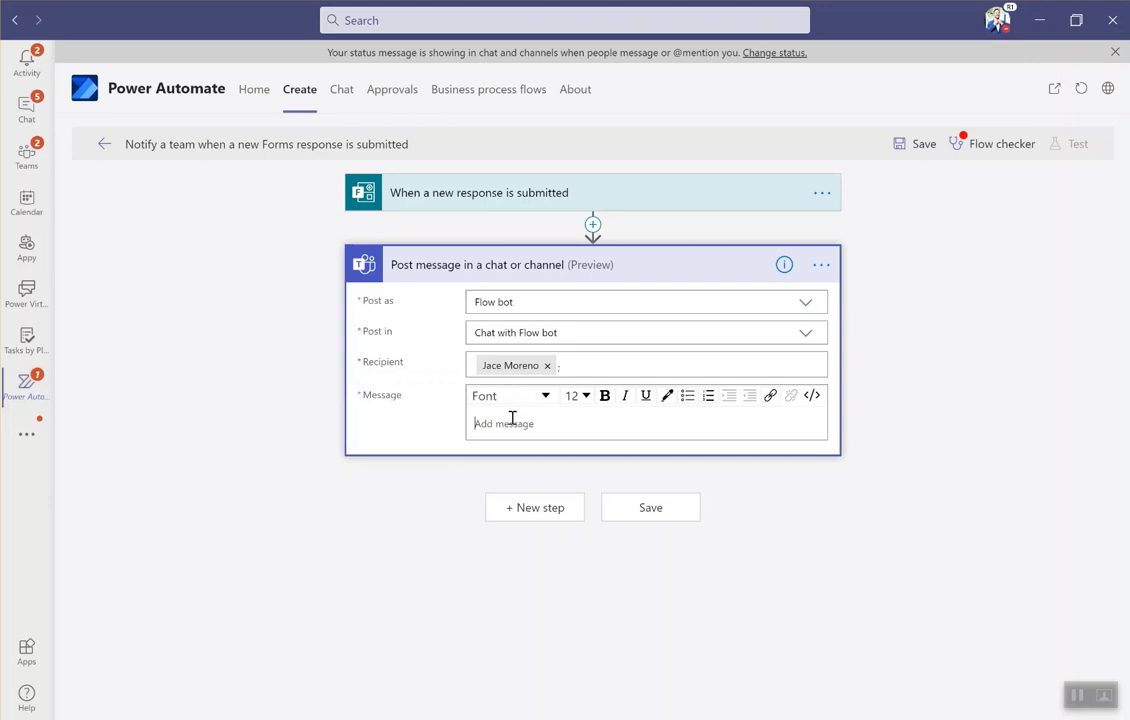
left_click(510, 421)
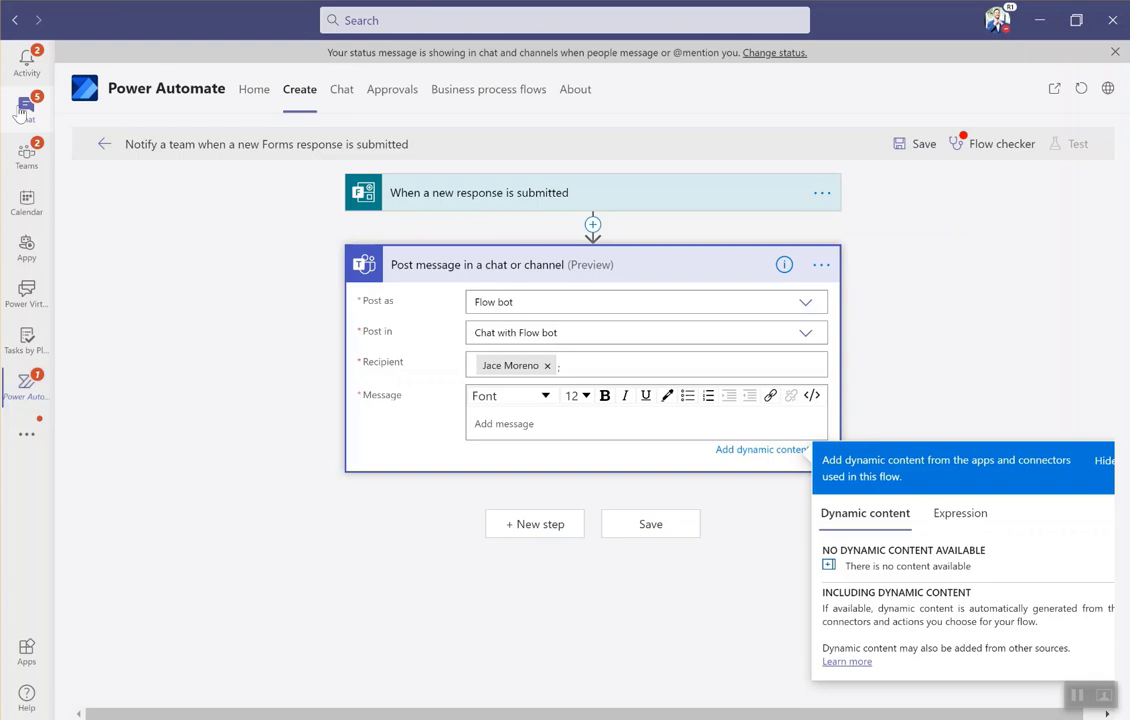
Go to Teams Chat to view the Flow bot's posted messages.
left_click(24, 108)
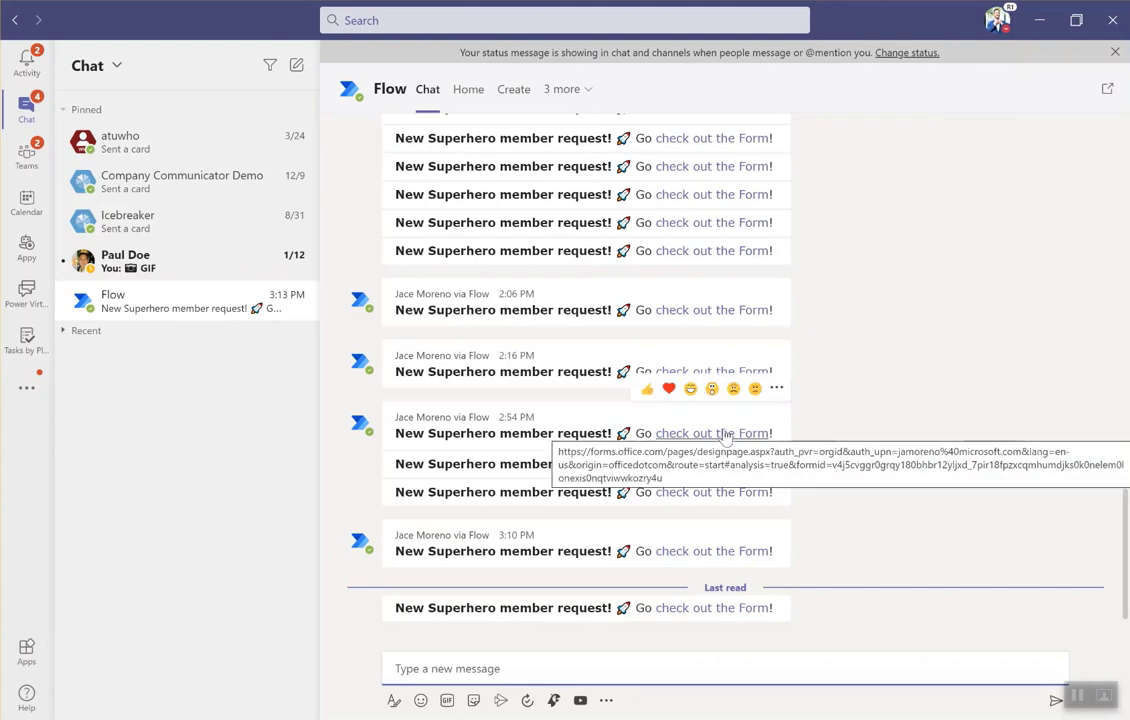
Open the form link from a bot message, then close that tab to return to the flow.
left_click(691, 609)
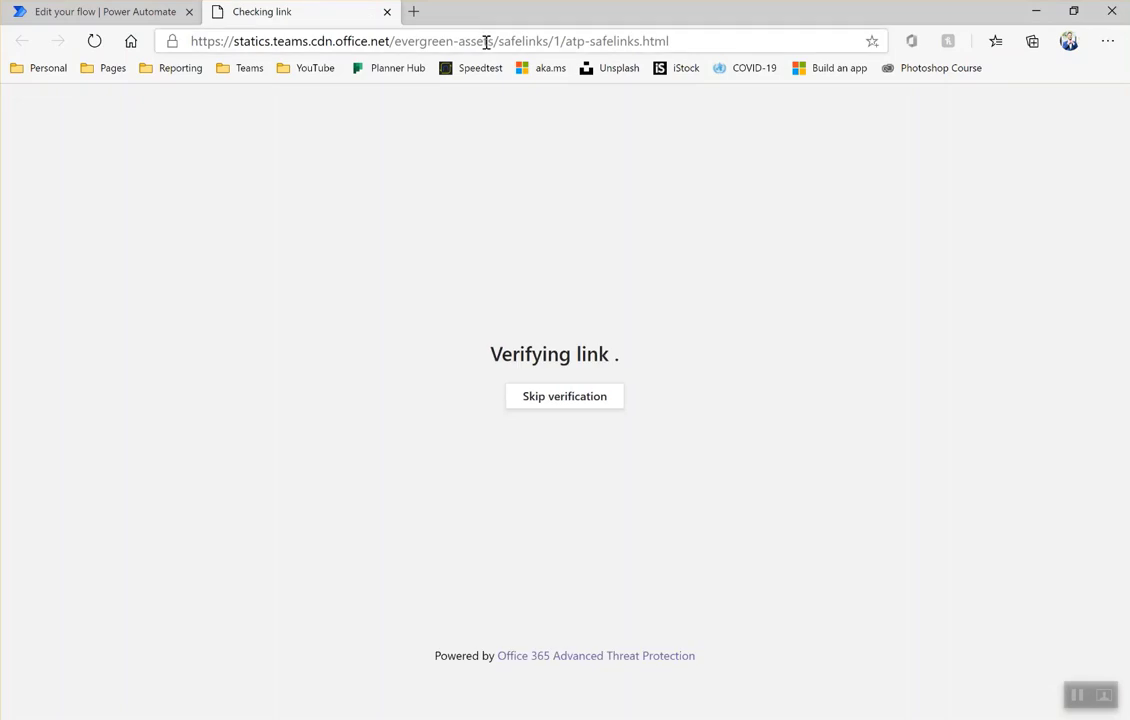
left_click(387, 11)
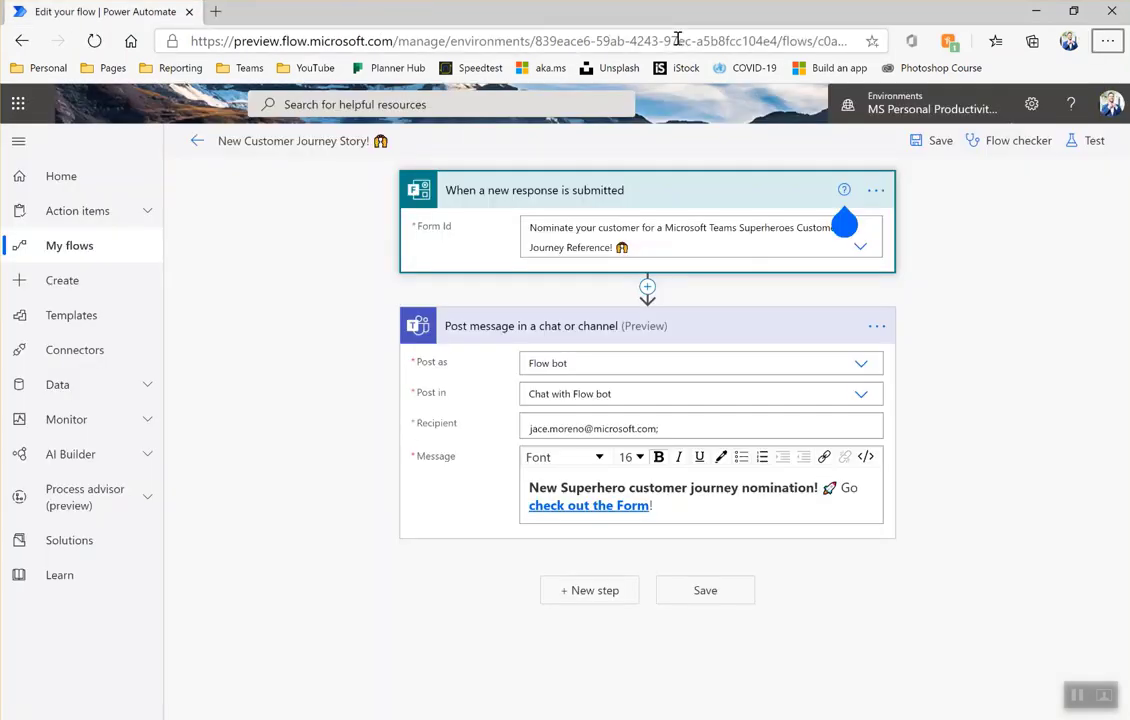